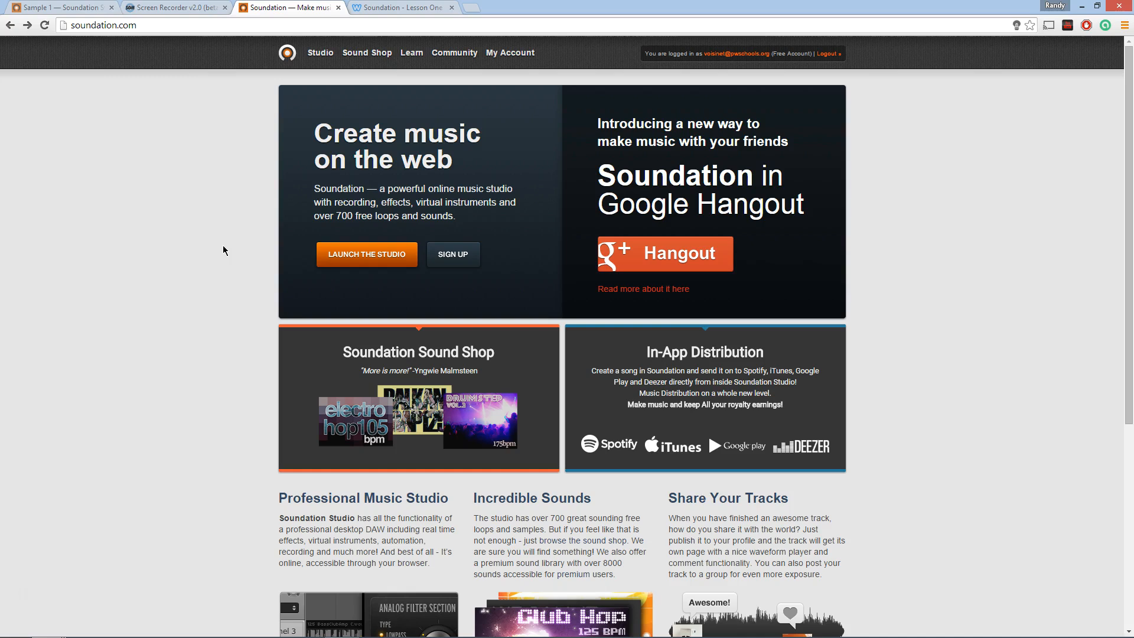
Launch the Soundation studio from the home page.
click(192, 149)
click(343, 255)
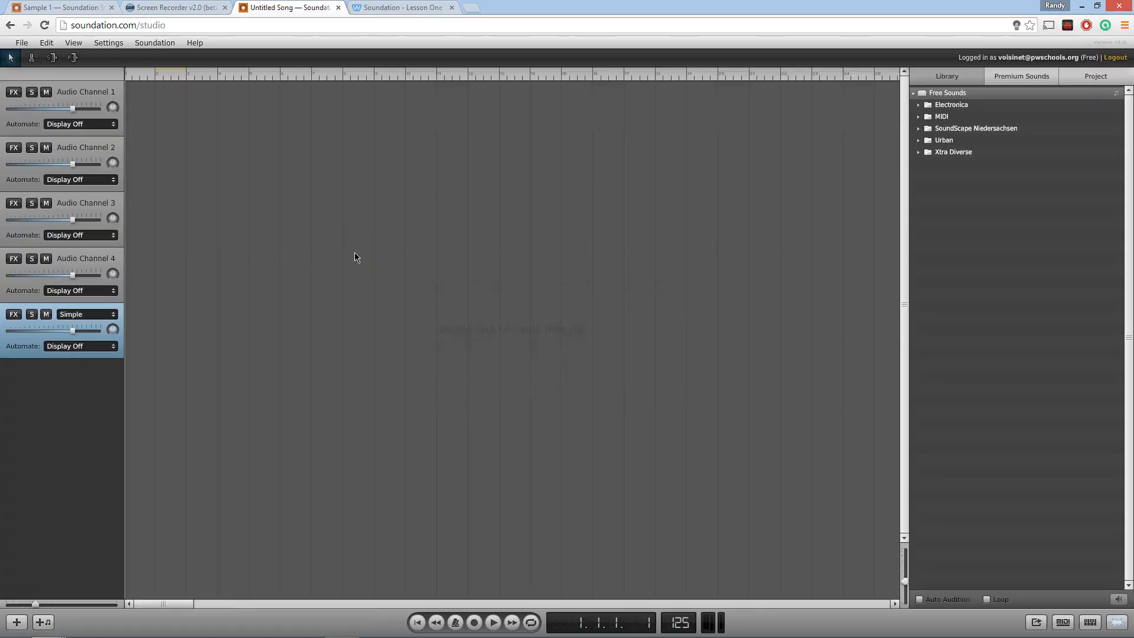
Add a new audio channel to the untitled song.
click(358, 238)
click(74, 100)
click(17, 622)
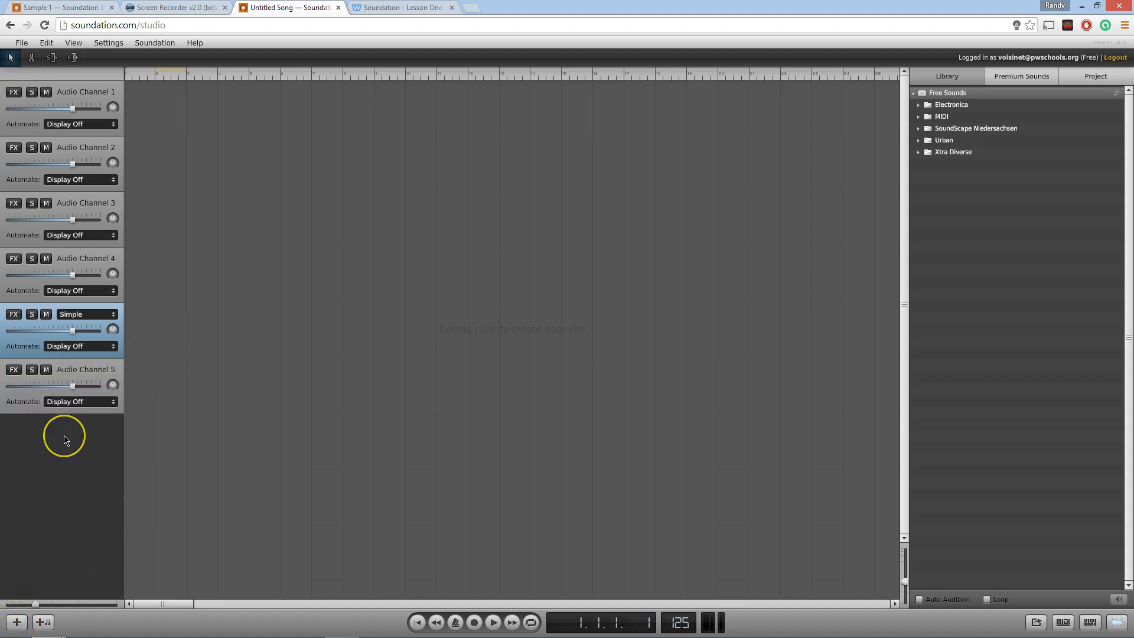
Rename the first audio channel as Lead.
double_click(97, 91)
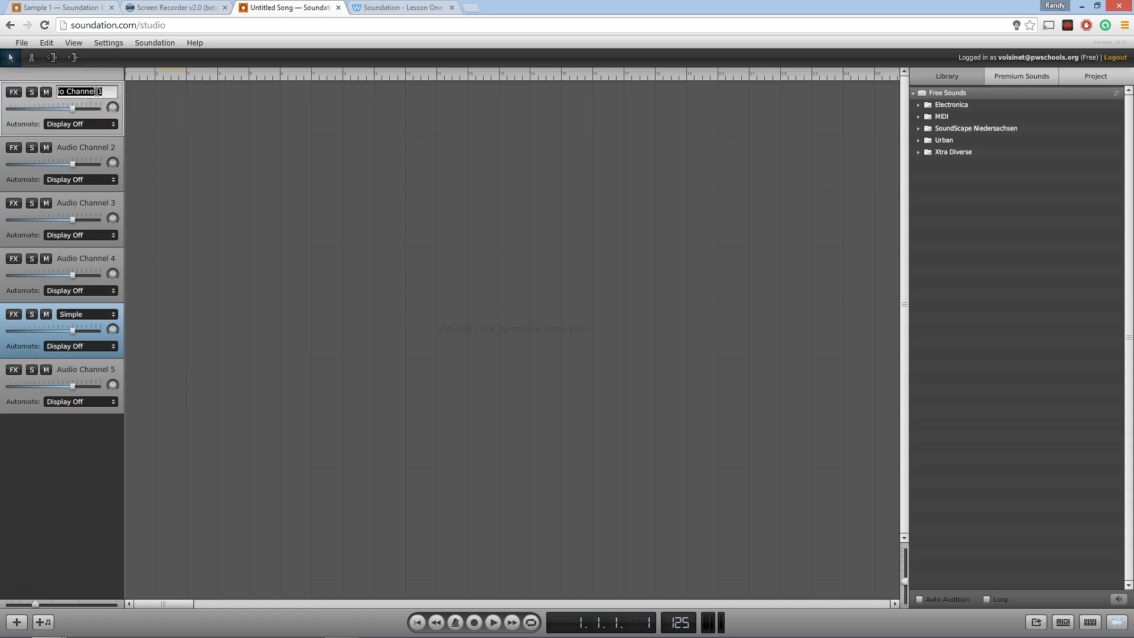
text(Lead)
key(Return)
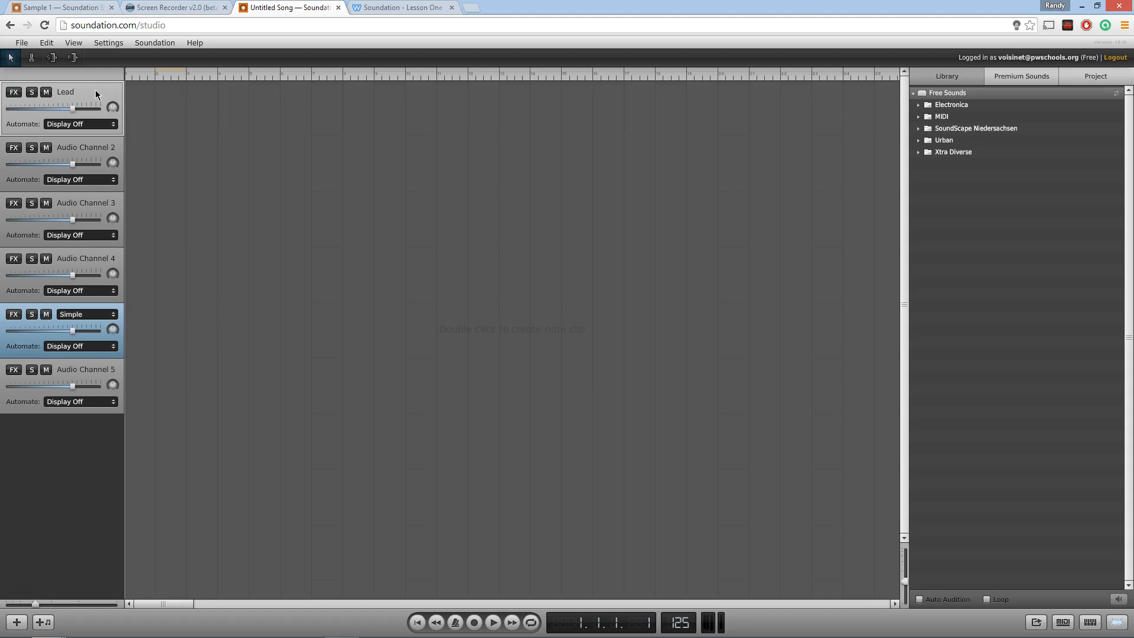
Delete the Simple instrument channel and Audio Channel 5.
click(34, 329)
click(52, 290)
click(26, 291)
click(23, 331)
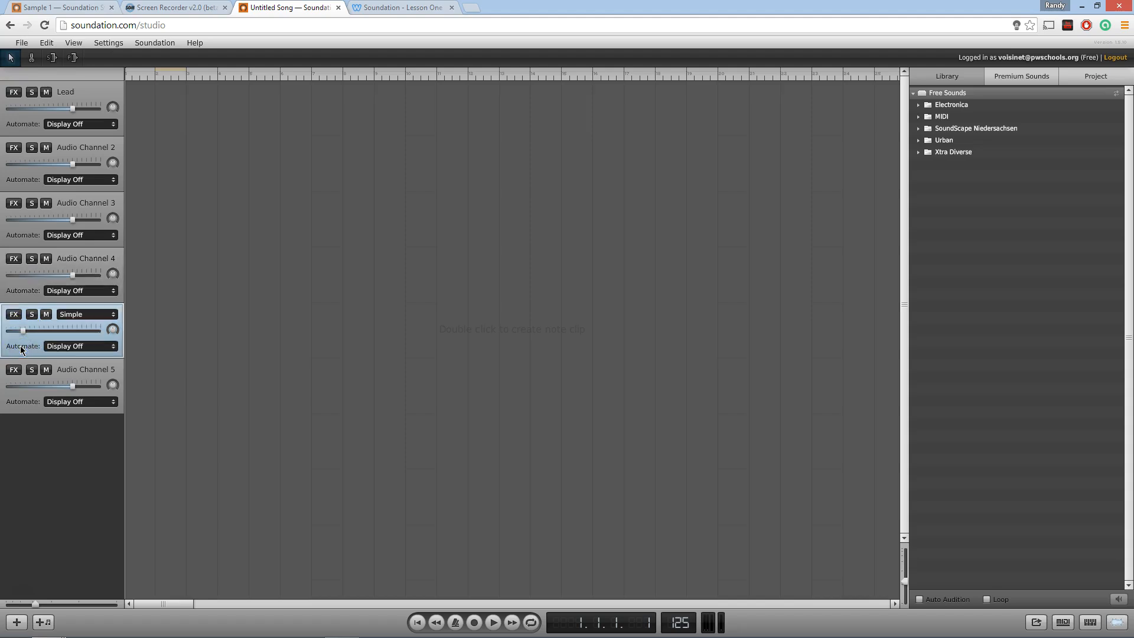
click(21, 329)
key(Delete)
click(27, 331)
click(26, 345)
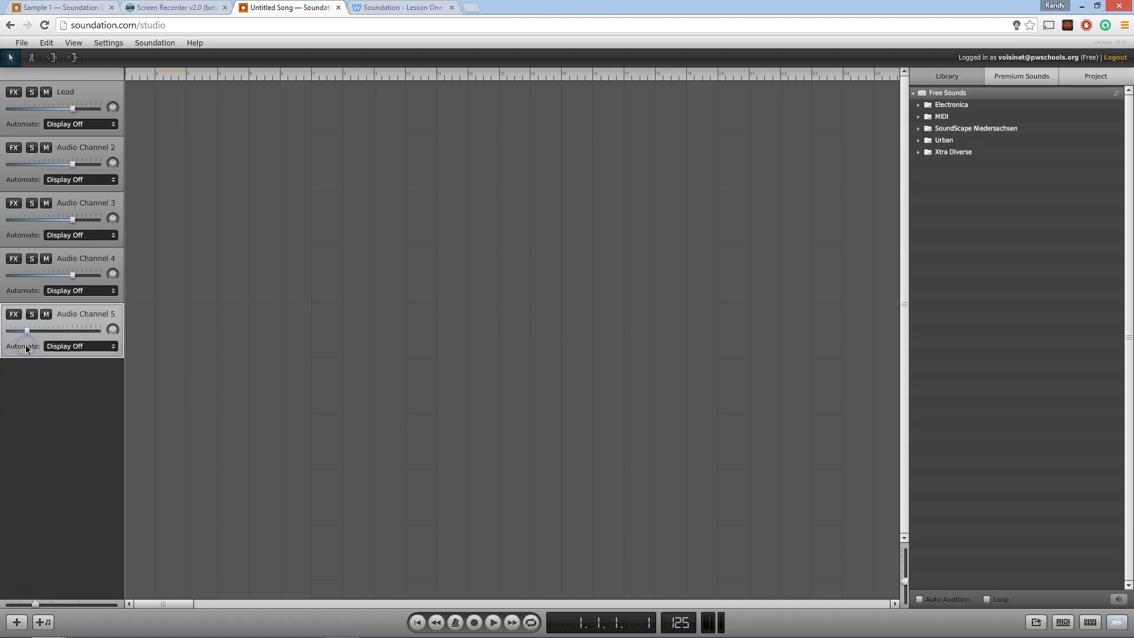
key(Delete)
Delete Audio Channel 3 and add a new audio channel below the remaining ones.
click(73, 204)
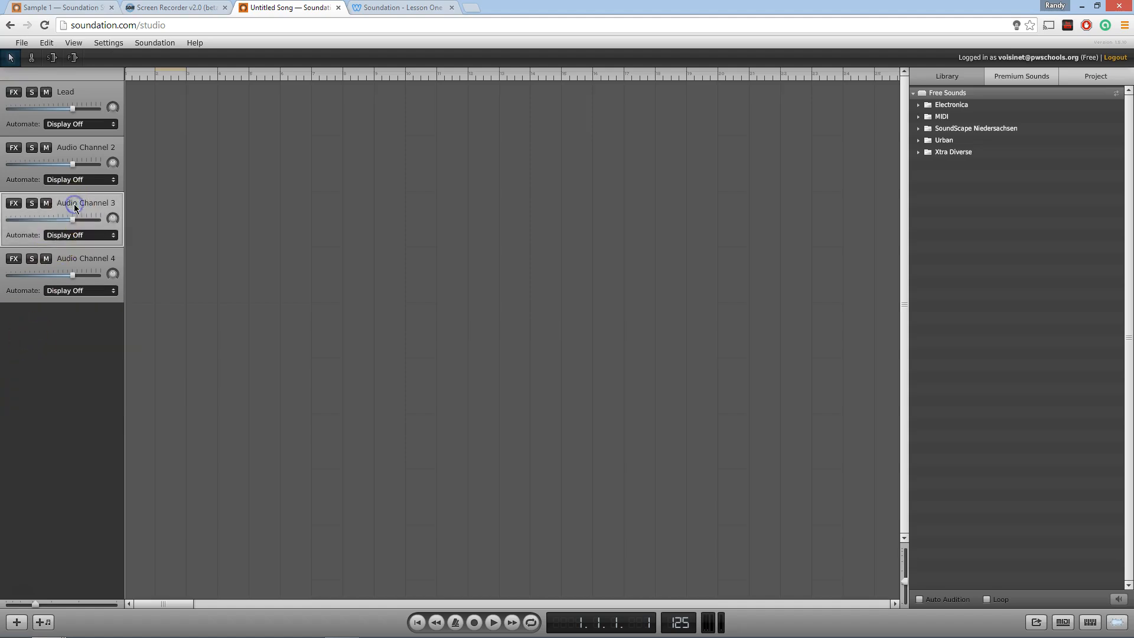
key(Delete)
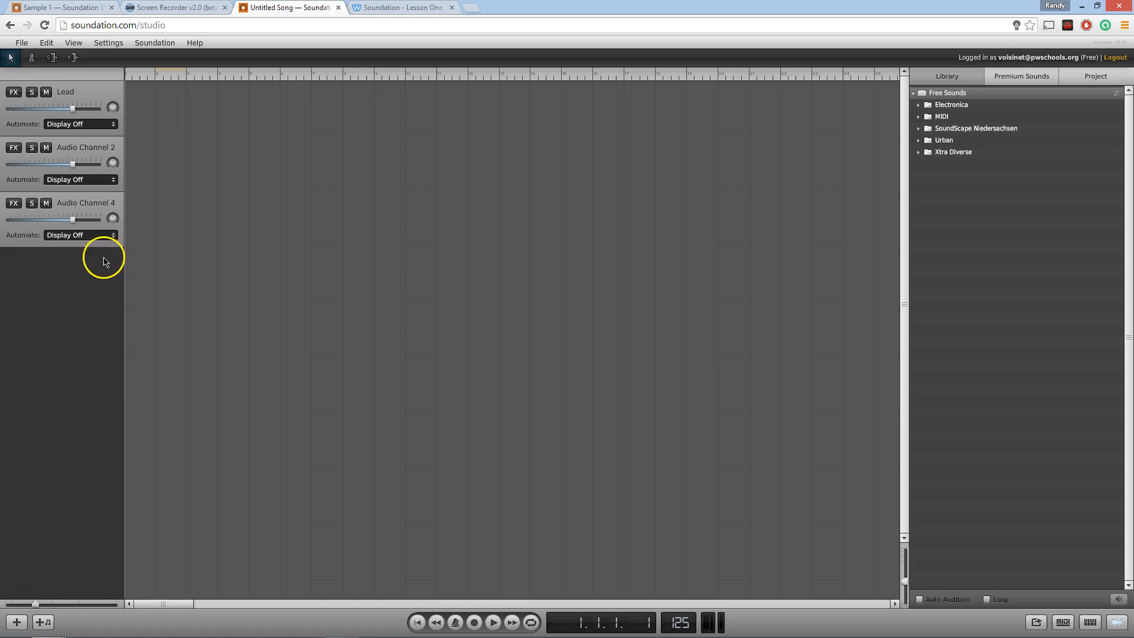
click(22, 624)
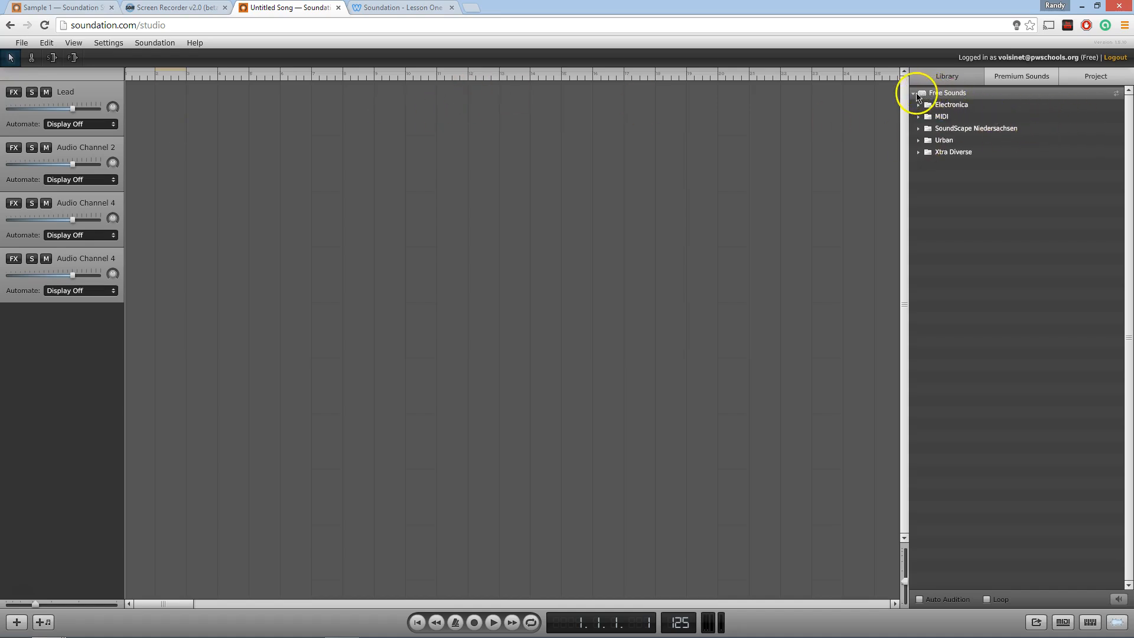
Open the Xtra Diverse sound folder and preview 110 Alto Sax C.wav, 110 DrumRKPop.wav and 110 Dholak.wav.
click(919, 152)
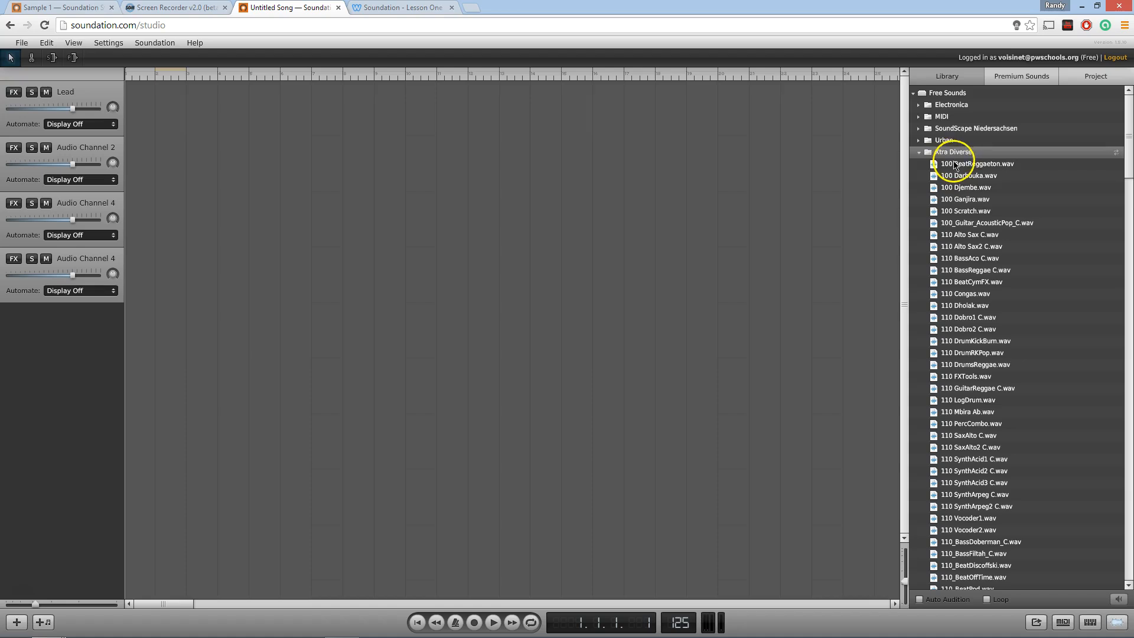
click(970, 236)
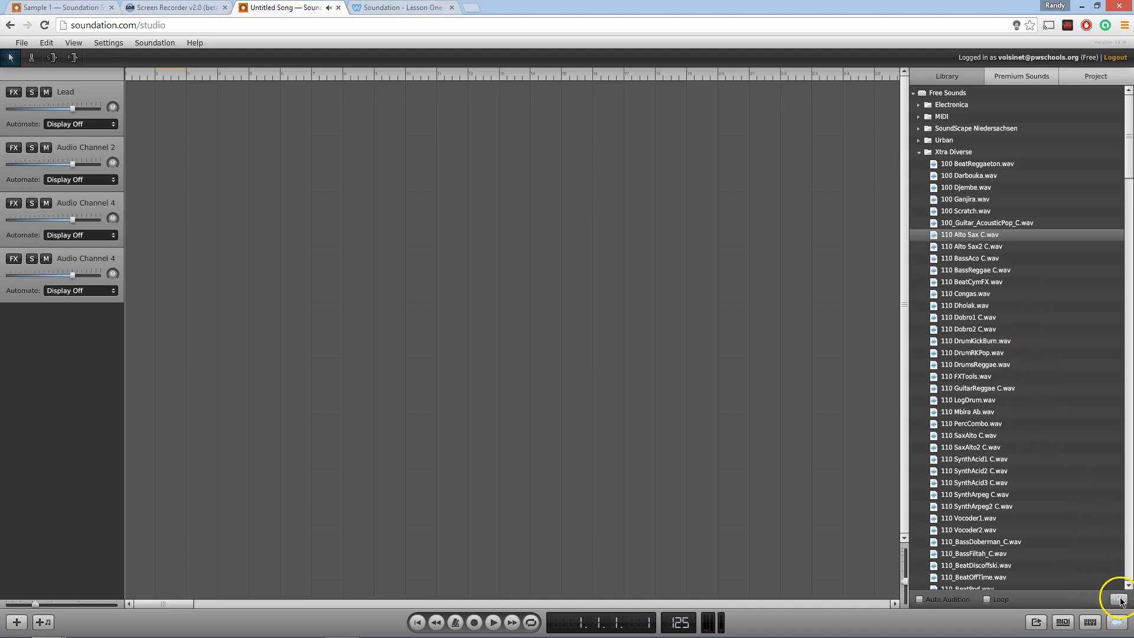
click(978, 353)
click(1117, 599)
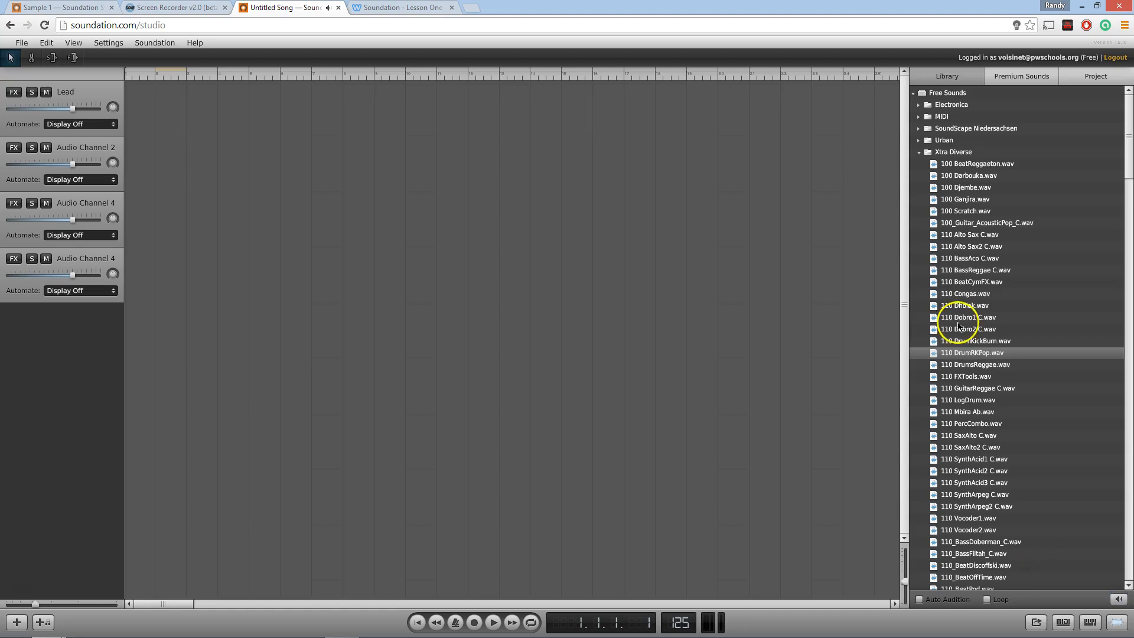
click(963, 305)
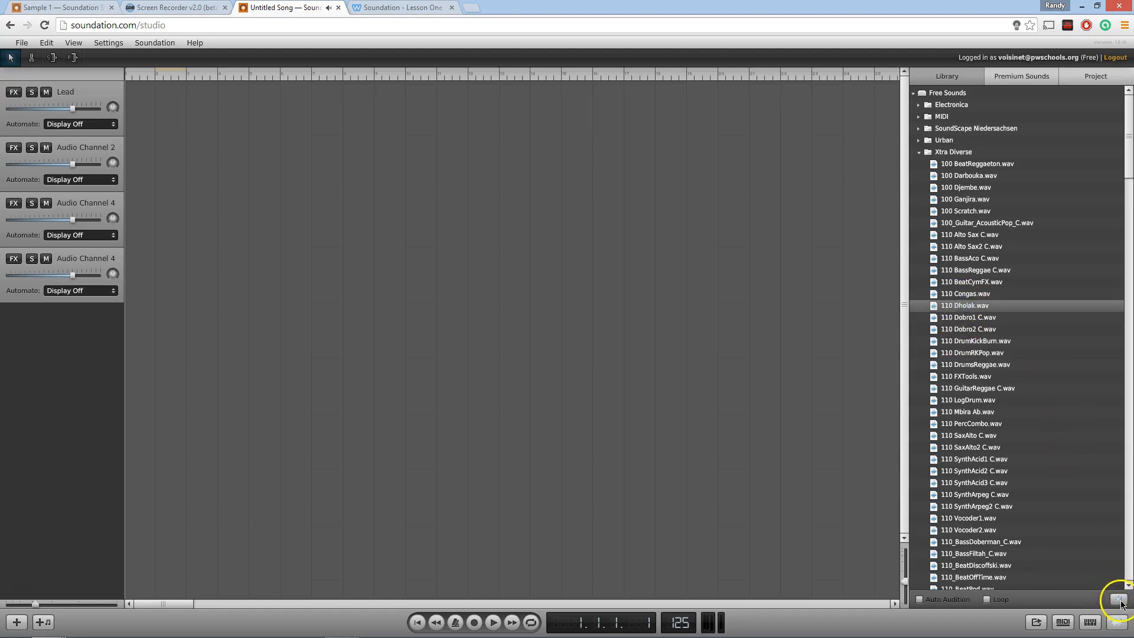
Preview the 120 BassGhettoTech2 C.wav and 120 Crashbox.wav loops in the Xtra Diverse folder.
scroll(1030, 501, down, 10)
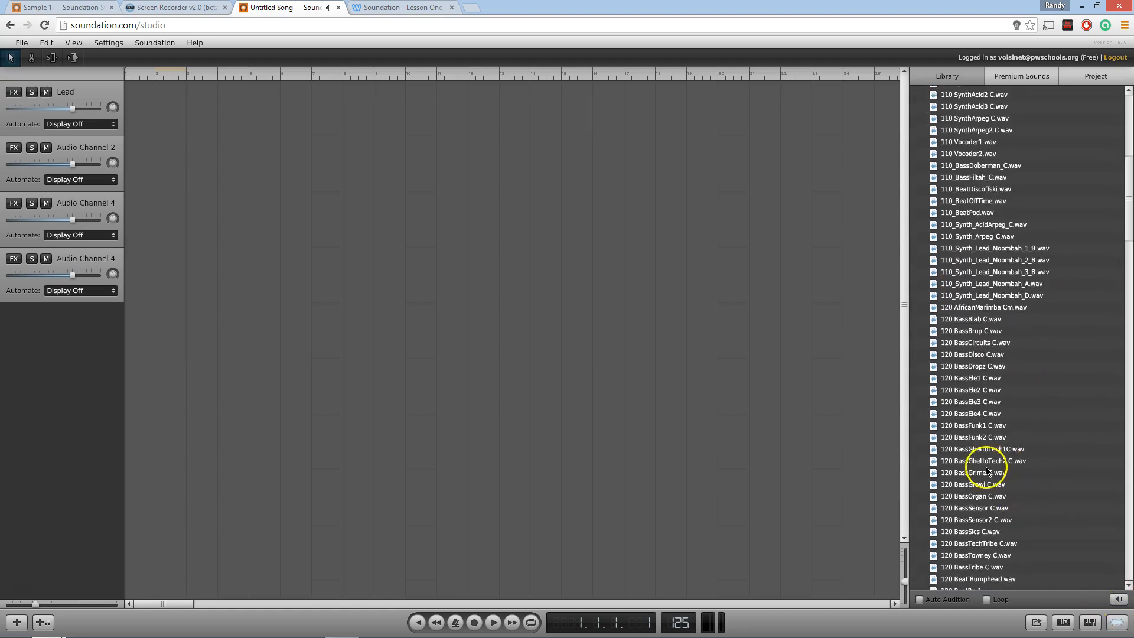
click(983, 462)
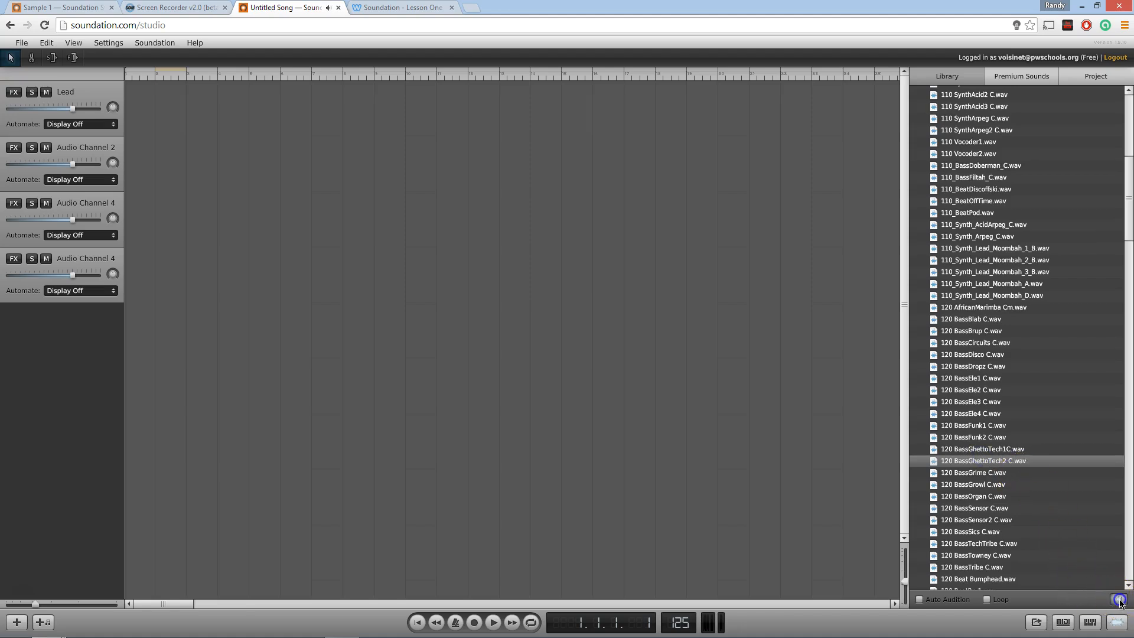
scroll(1071, 549, down, 11)
click(996, 464)
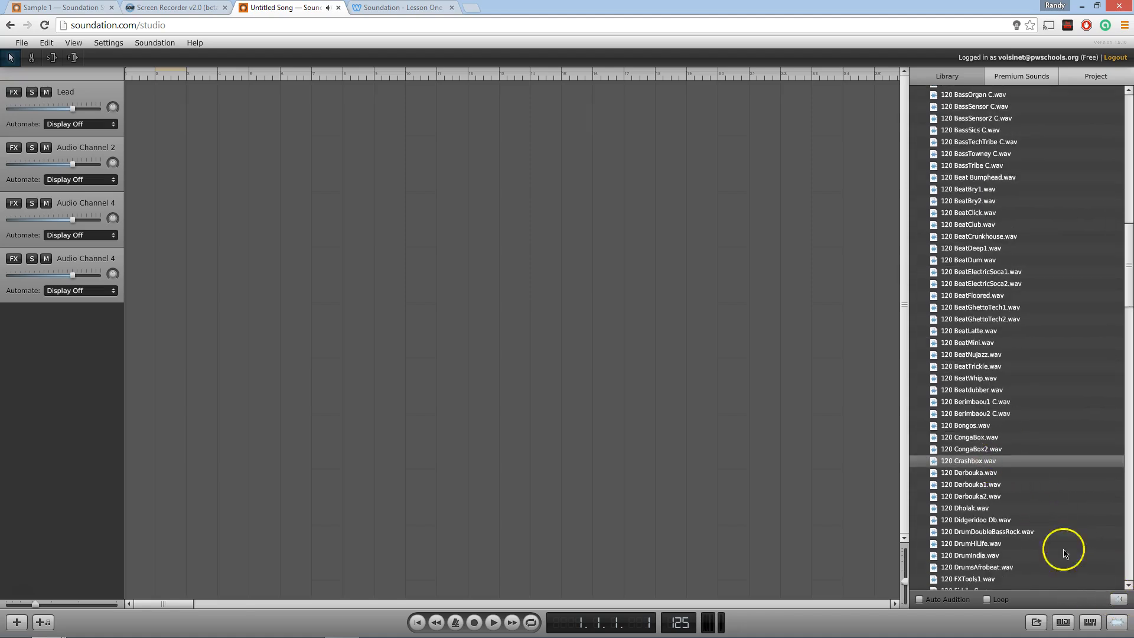
Browse the rest of the Xtra Diverse loops and preview 75 Bass Reg Cm.wav.
scroll(1025, 519, down, 20)
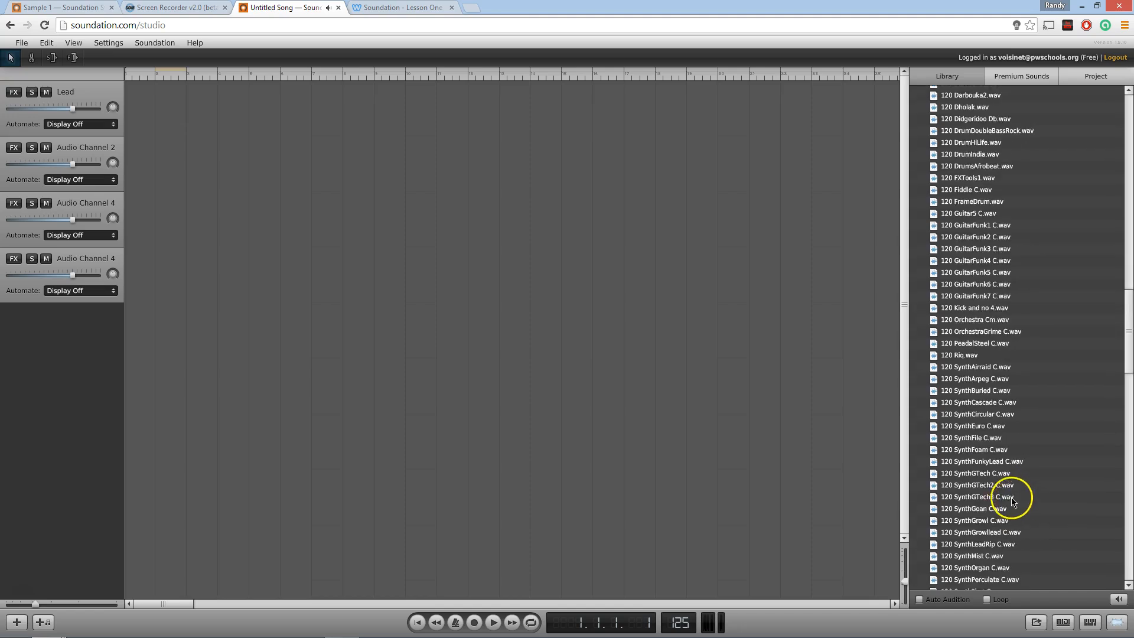
scroll(1002, 477, down, 20)
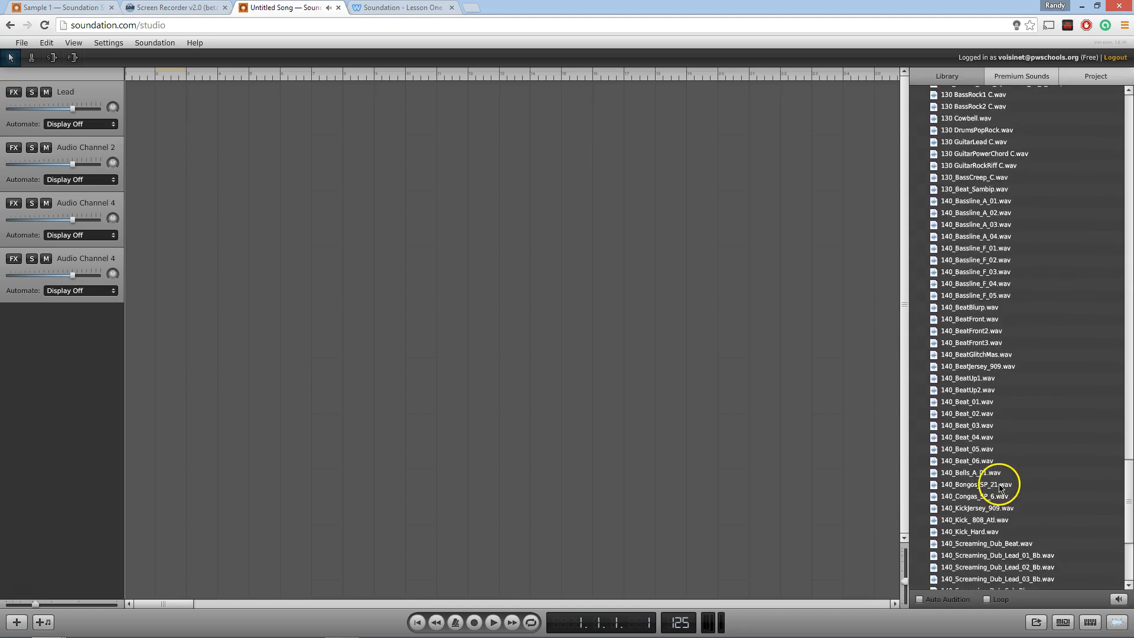
scroll(999, 506, down, 6)
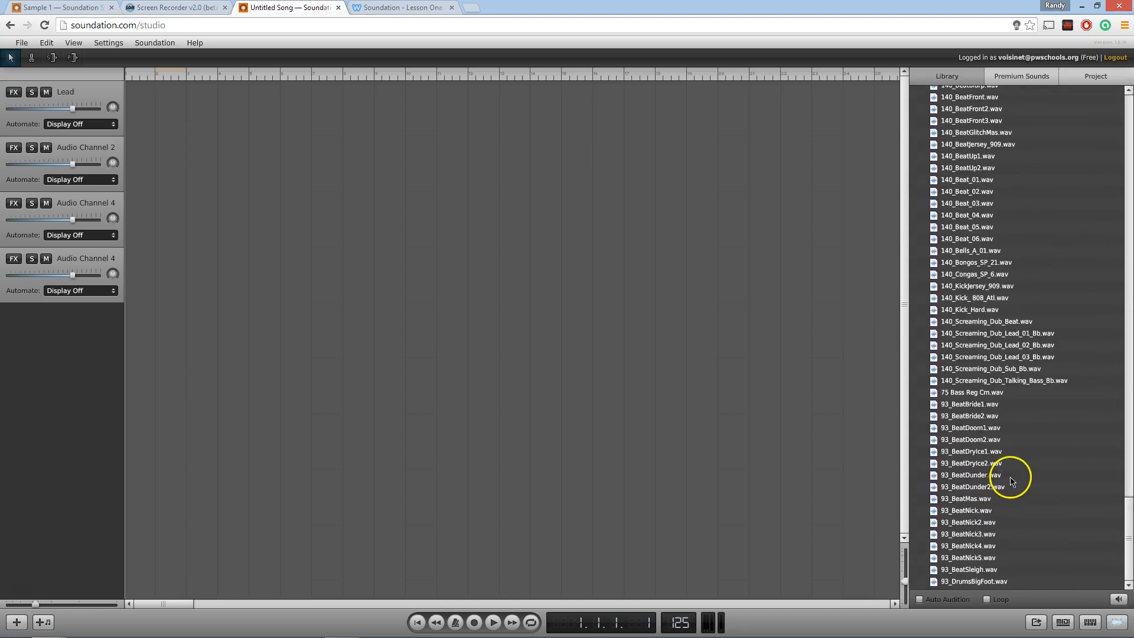
click(974, 394)
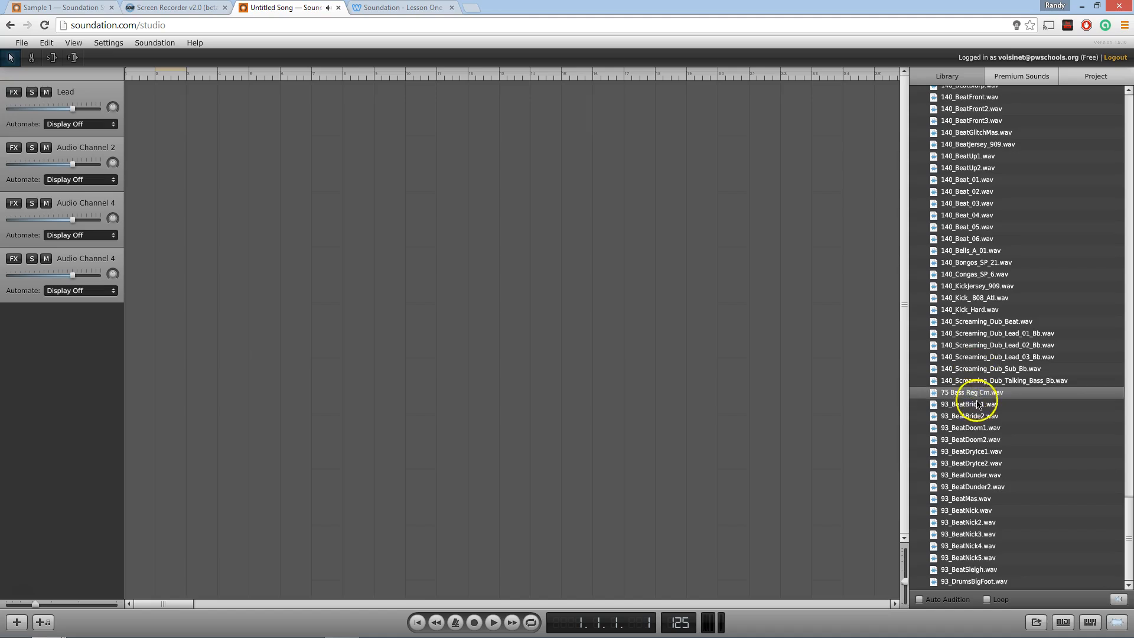
click(1117, 599)
drag(1127, 511, 1104, 82)
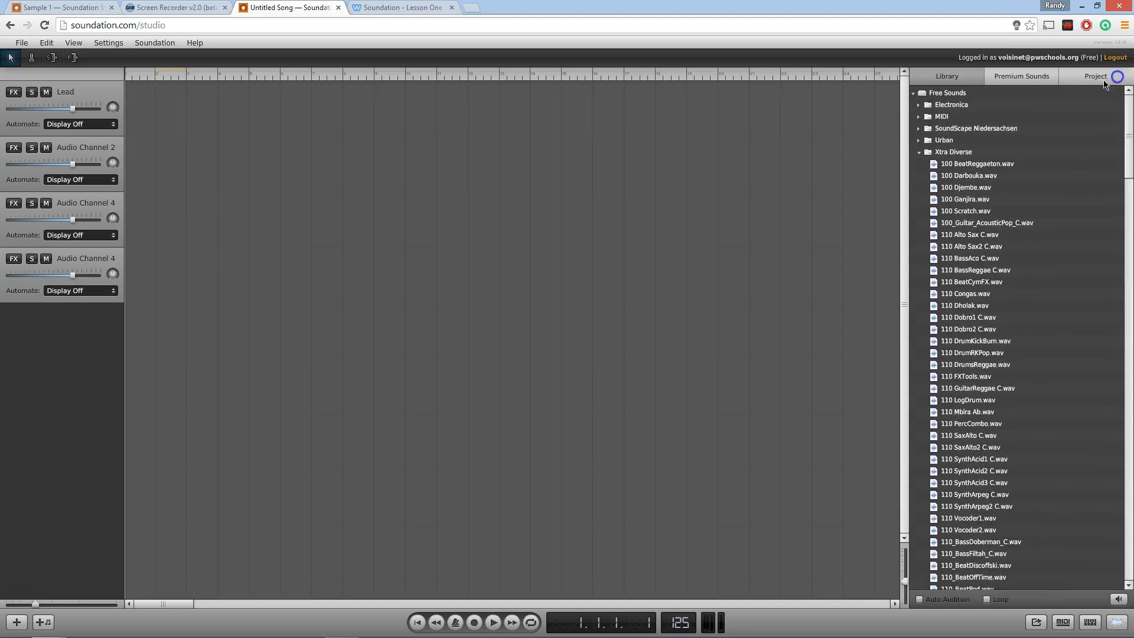
Collapse the Xtra Diverse folder and look through the 90 BPM loops in the Urban folder.
click(922, 153)
click(919, 140)
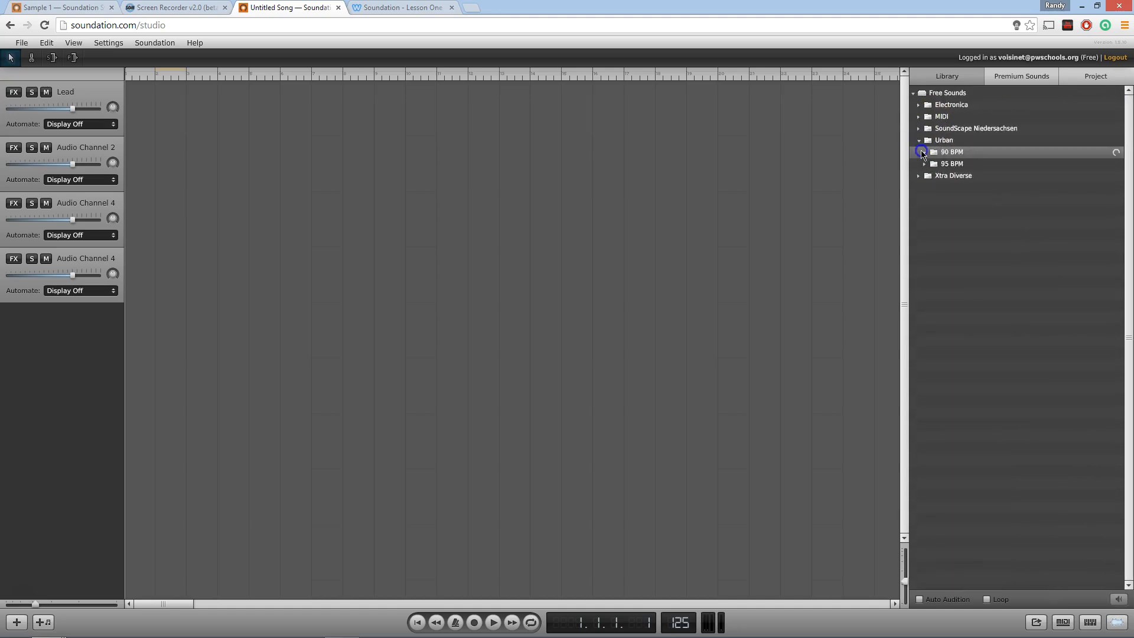
click(924, 153)
scroll(939, 355, down, 6)
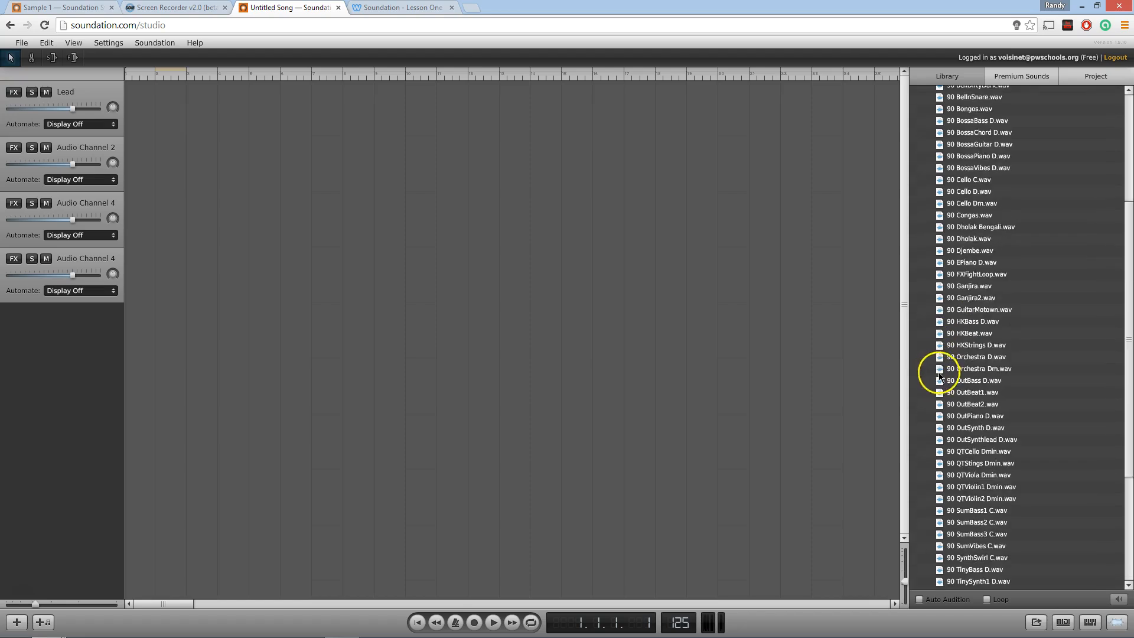
scroll(939, 391, down, 2)
scroll(927, 451, up, 10)
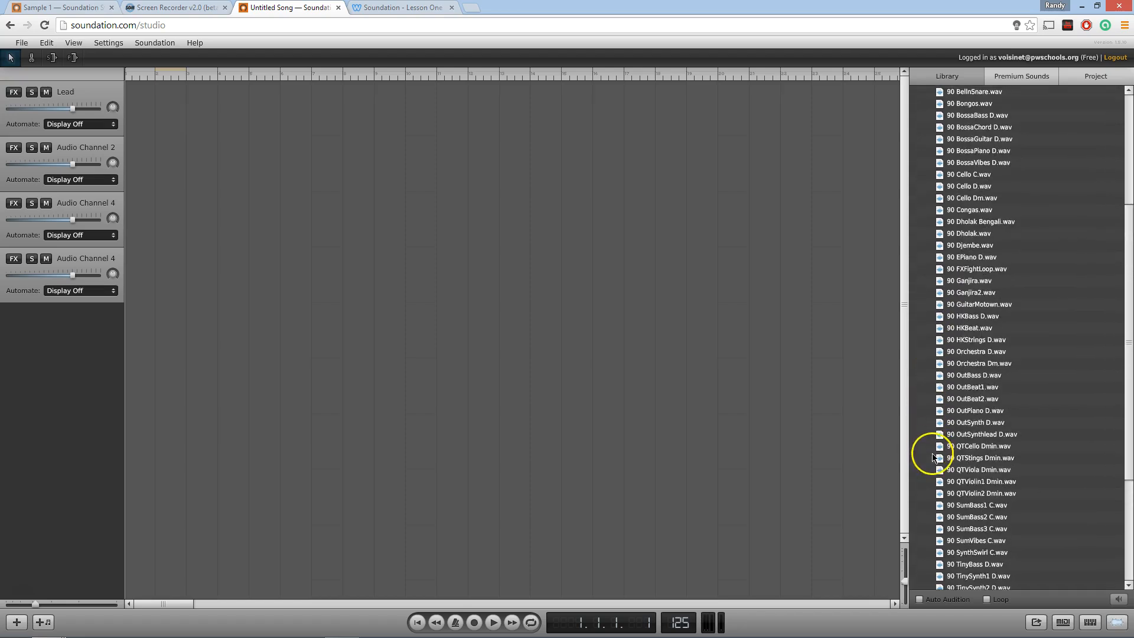
scroll(938, 207, down, 1)
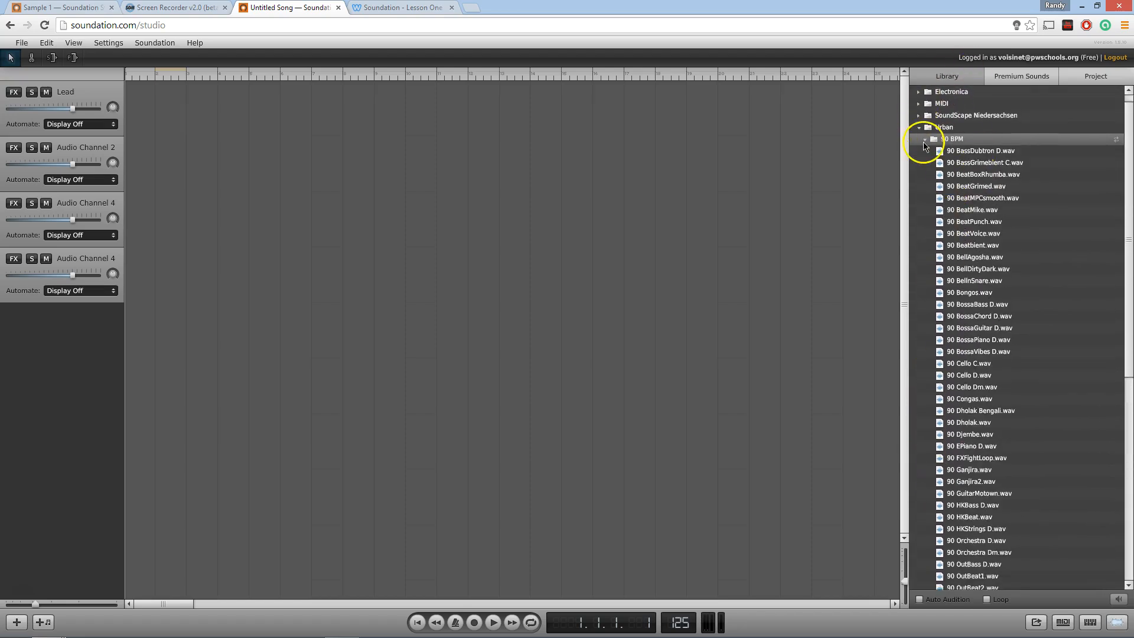
click(925, 142)
Open the Electronica folder and look at the loops in its 125 subfolder.
click(923, 118)
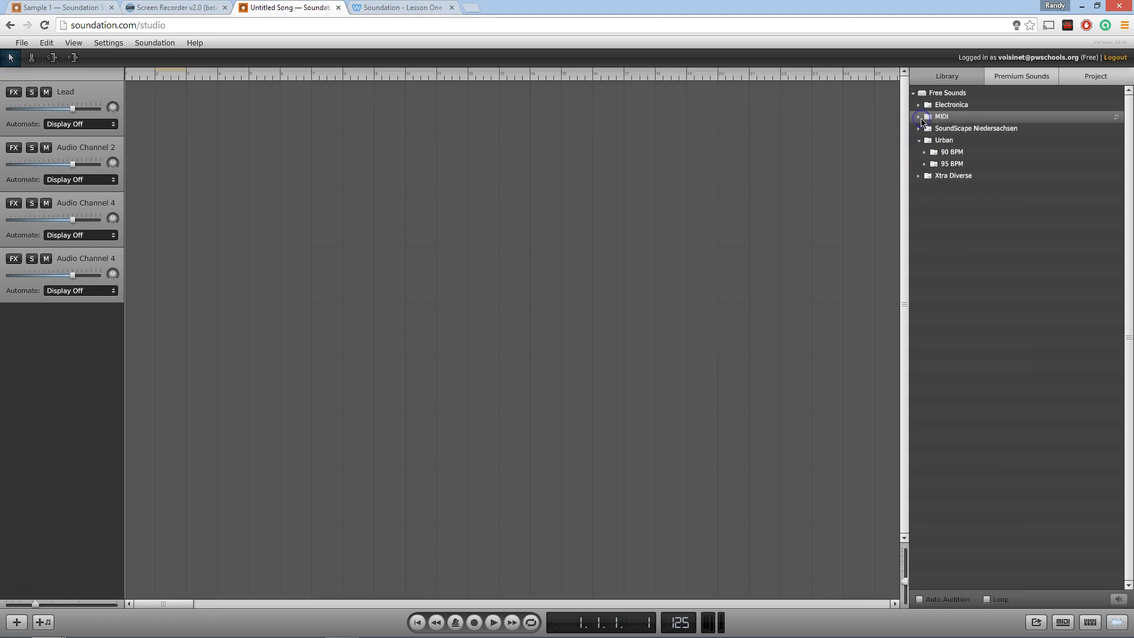
click(921, 107)
click(924, 117)
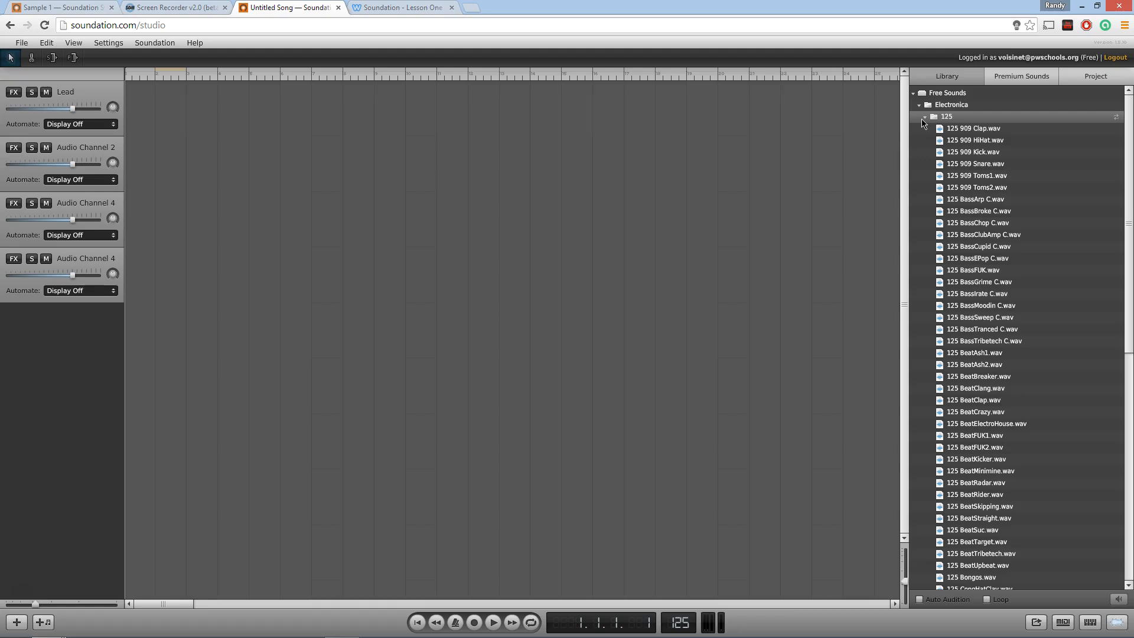
click(924, 116)
Reopen the Urban 90 BPM folder and examine how its loop names give tempo, instrument and key, using 90 Cello C.wav.
click(918, 164)
click(924, 176)
scroll(976, 405, down, 5)
scroll(951, 439, down, 1)
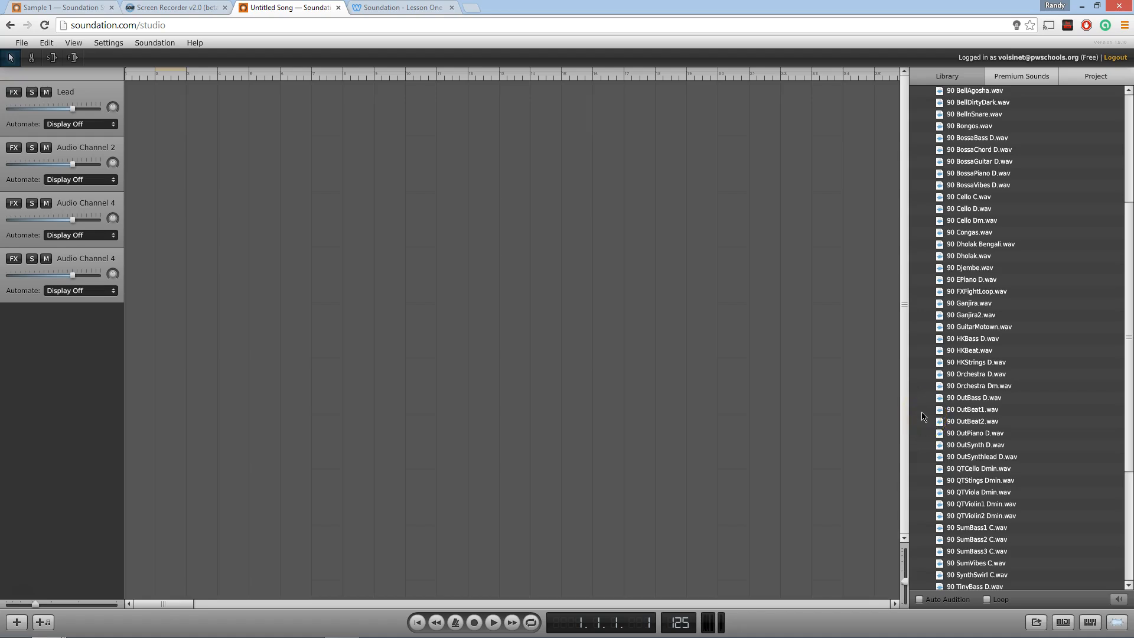
scroll(924, 416, up, 6)
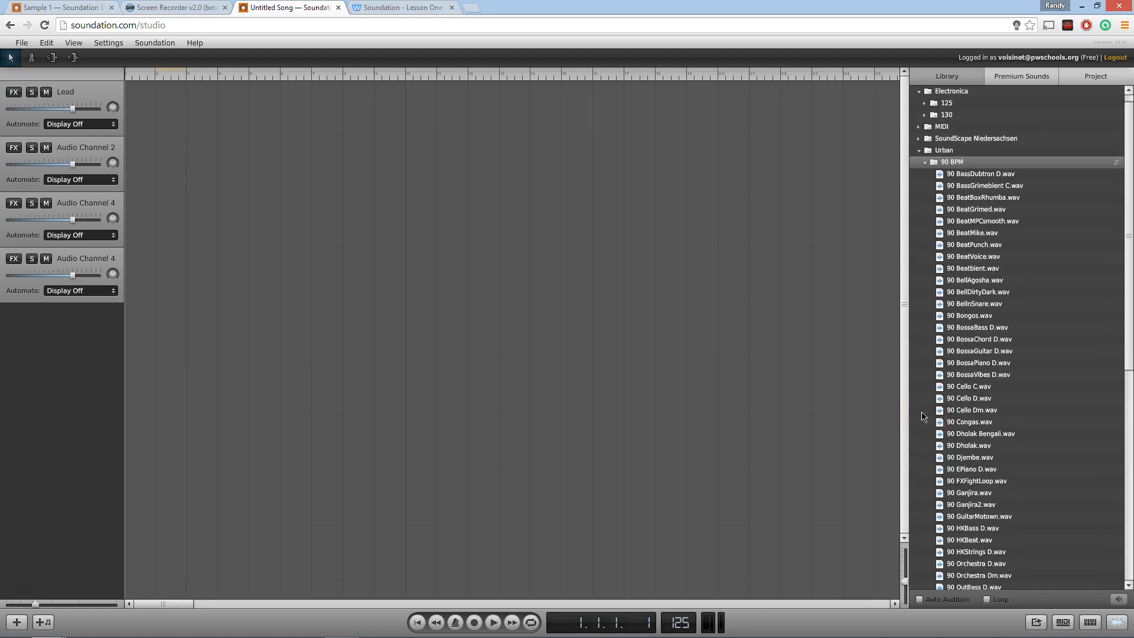
click(975, 388)
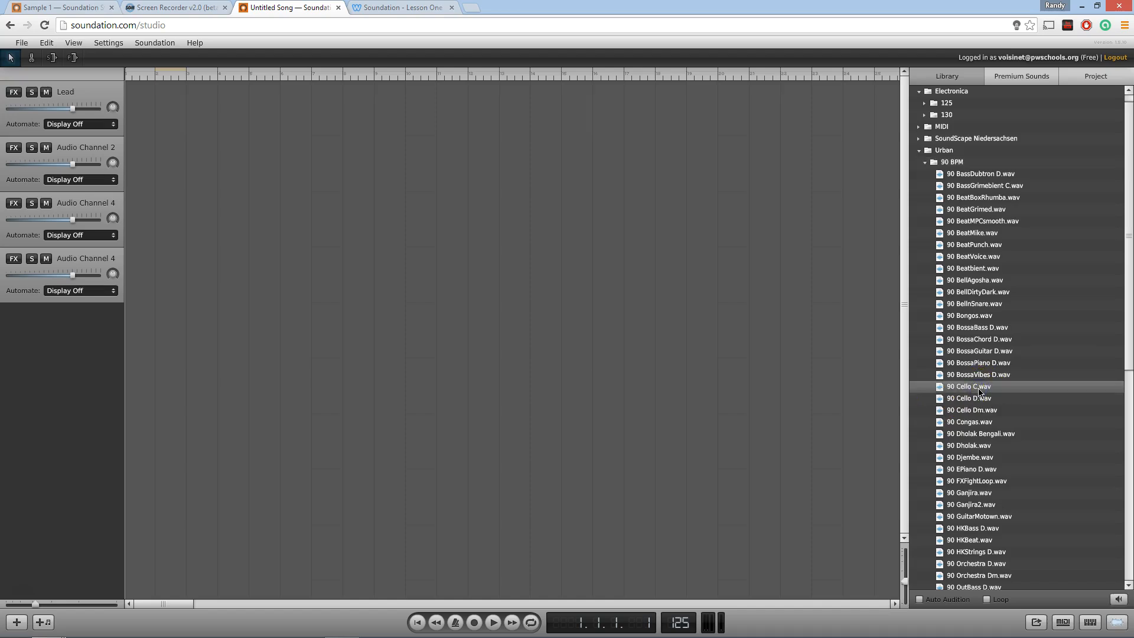
scroll(977, 387, down, 5)
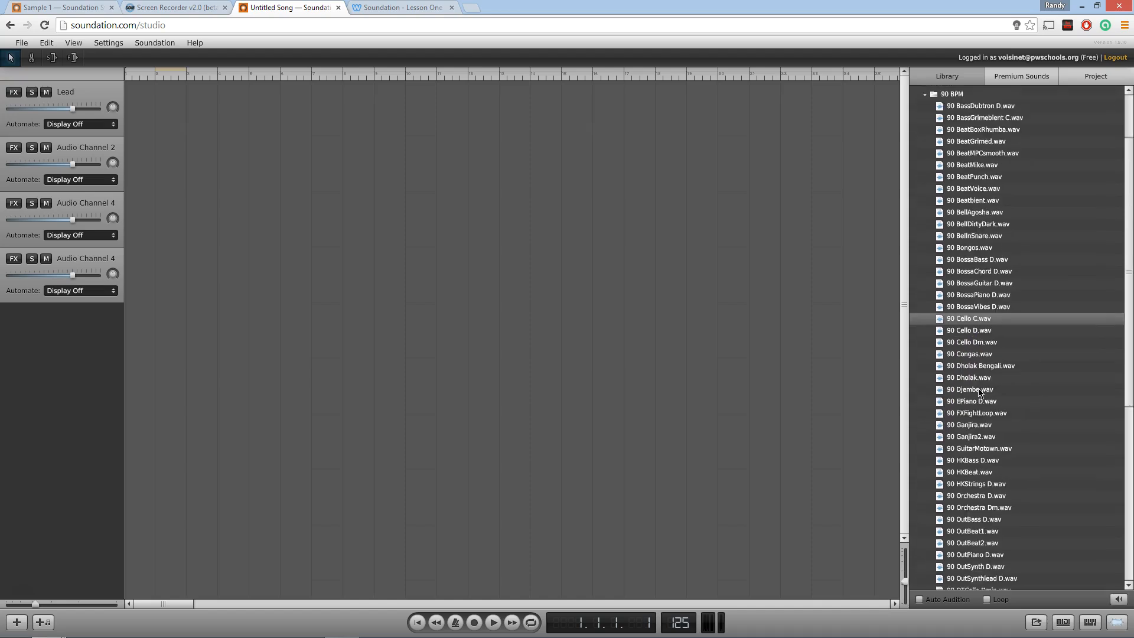
scroll(978, 394, down, 4)
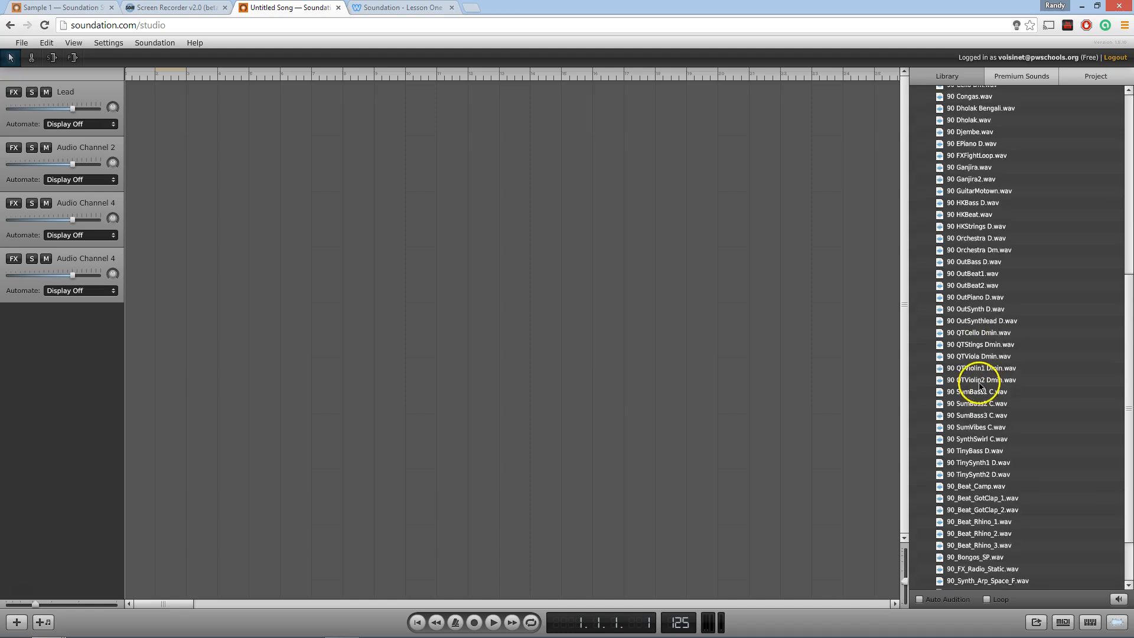
scroll(978, 392, up, 4)
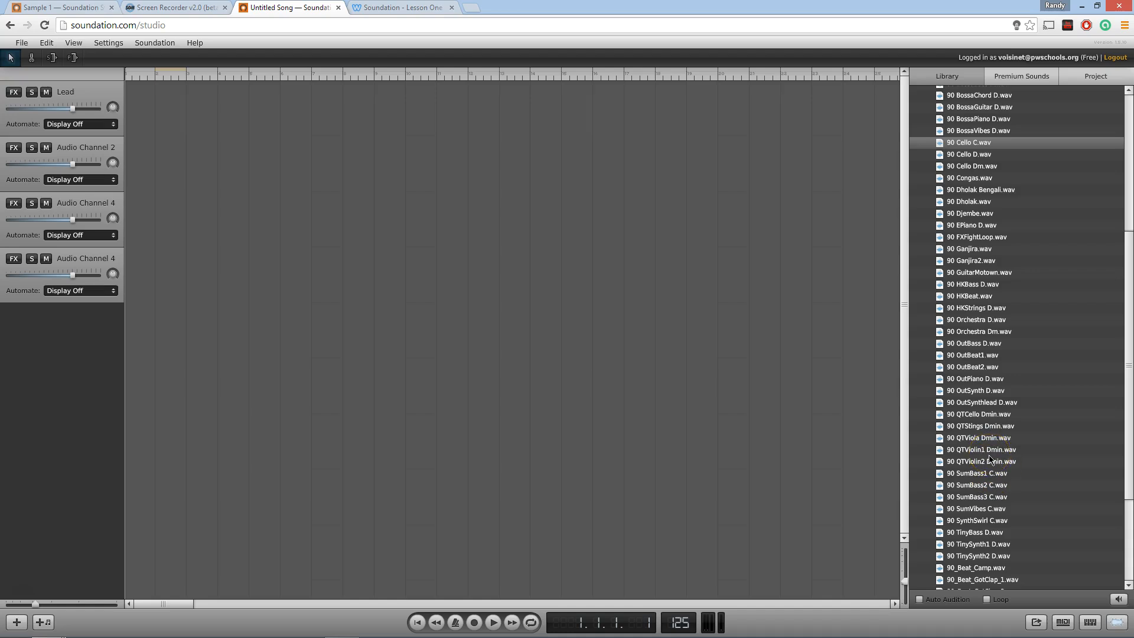
scroll(935, 359, up, 2)
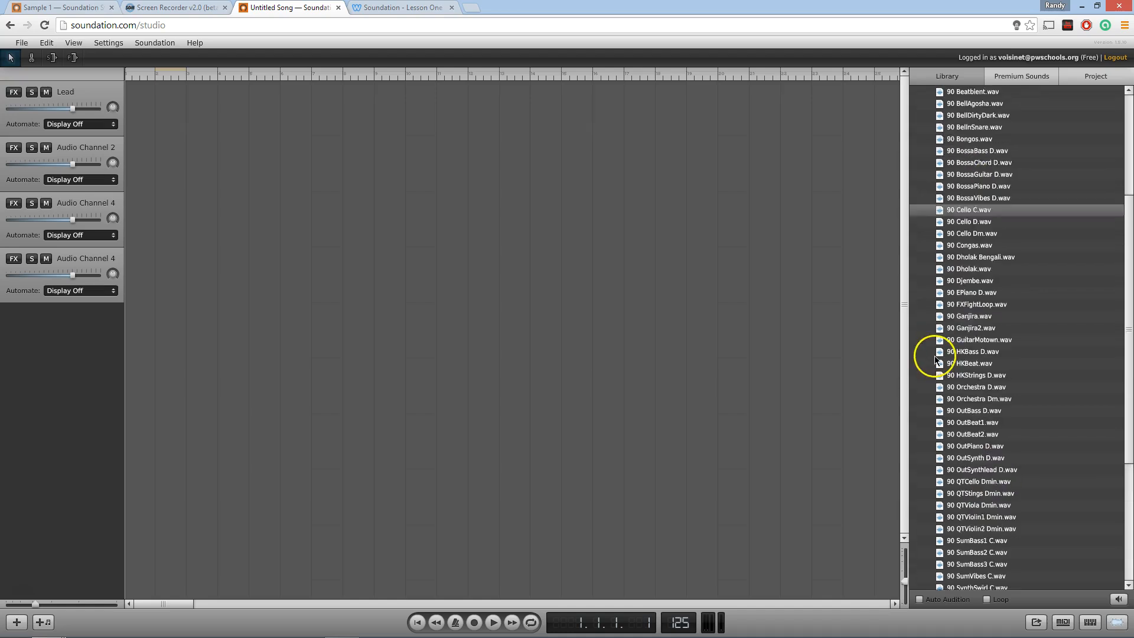
scroll(935, 358, up, 1)
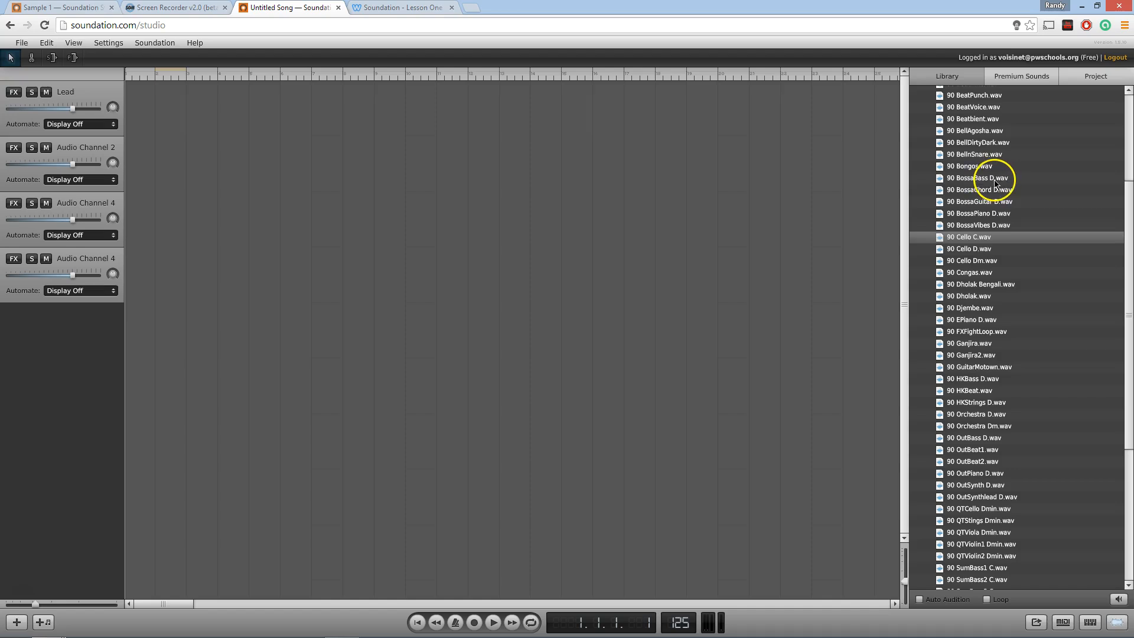
scroll(990, 361, up, 3)
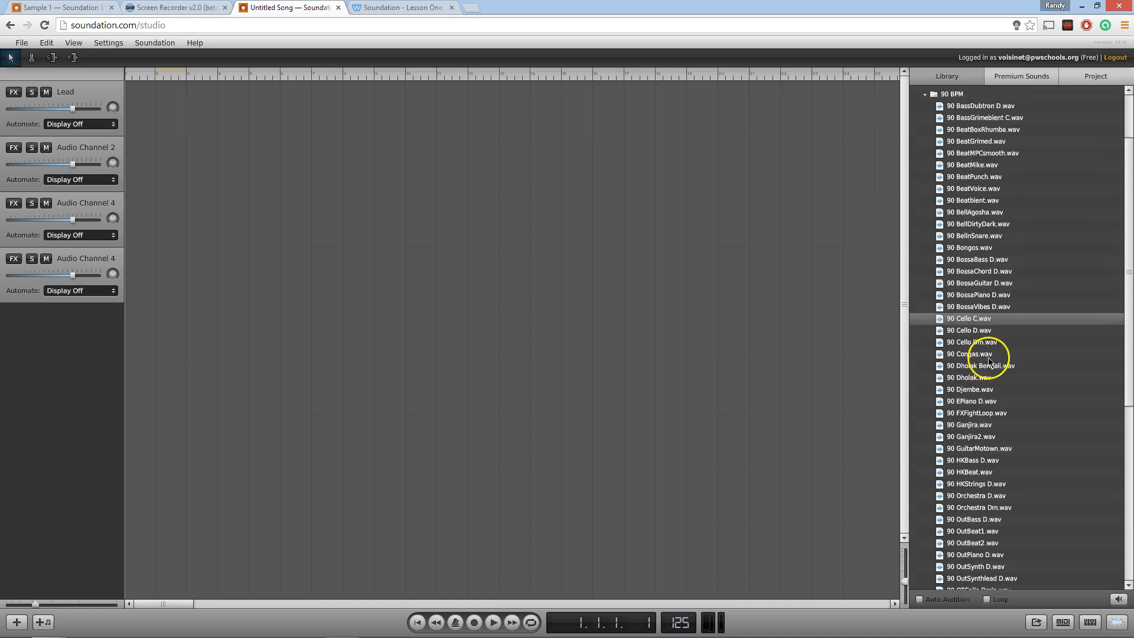
scroll(990, 361, up, 2)
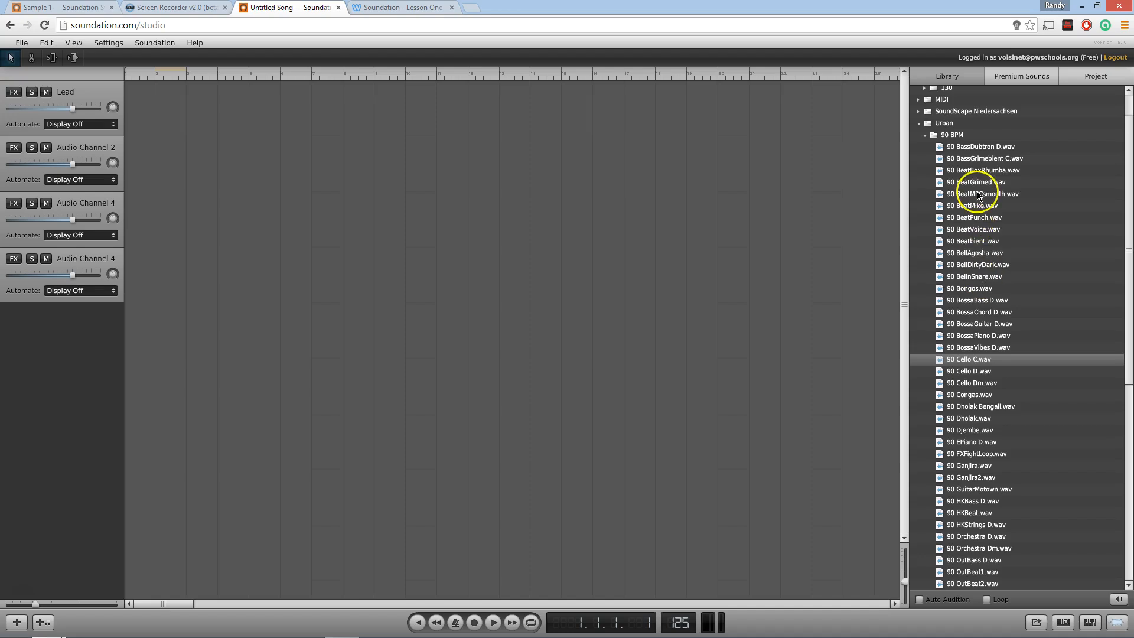
scroll(1012, 367, up, 1)
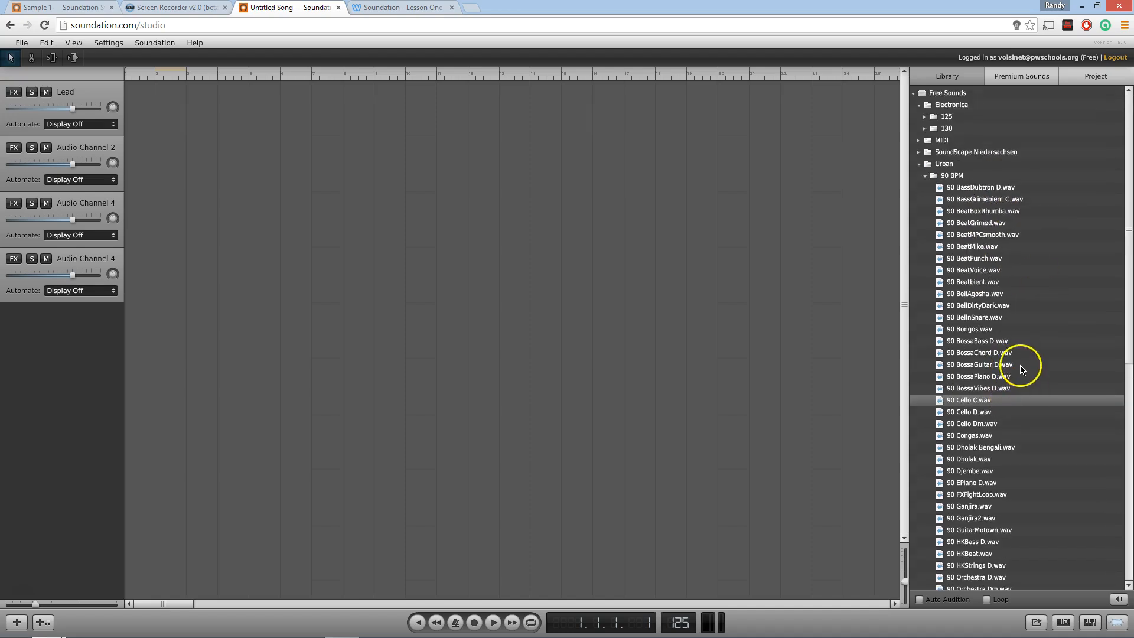
Collapse the Urban folder and look at the files in the MIDI folder.
click(919, 164)
click(919, 140)
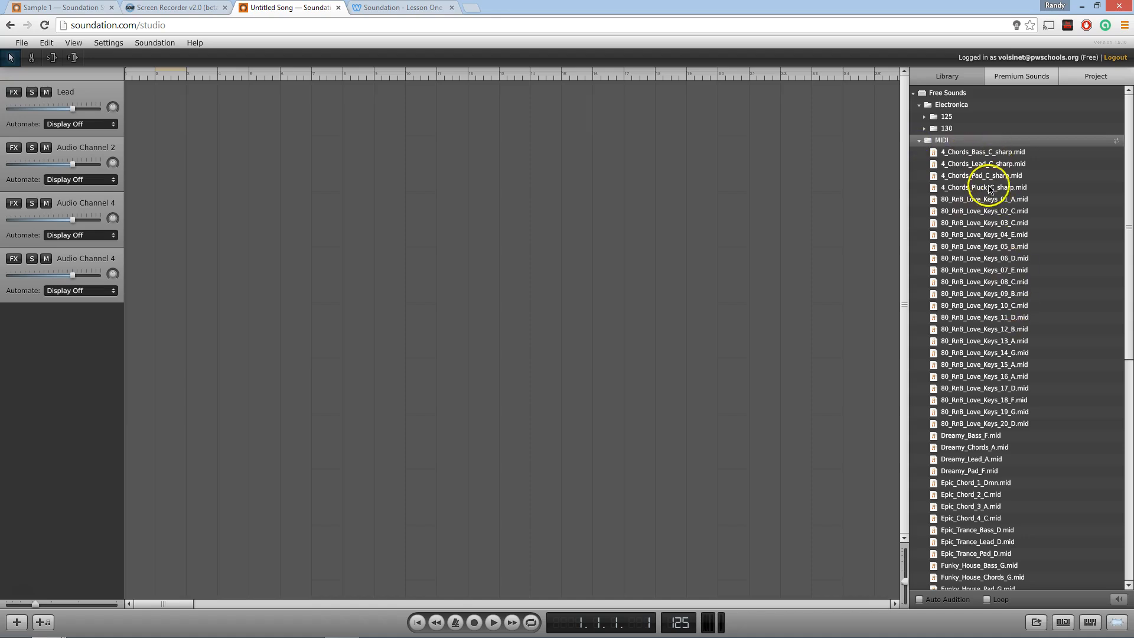
click(919, 140)
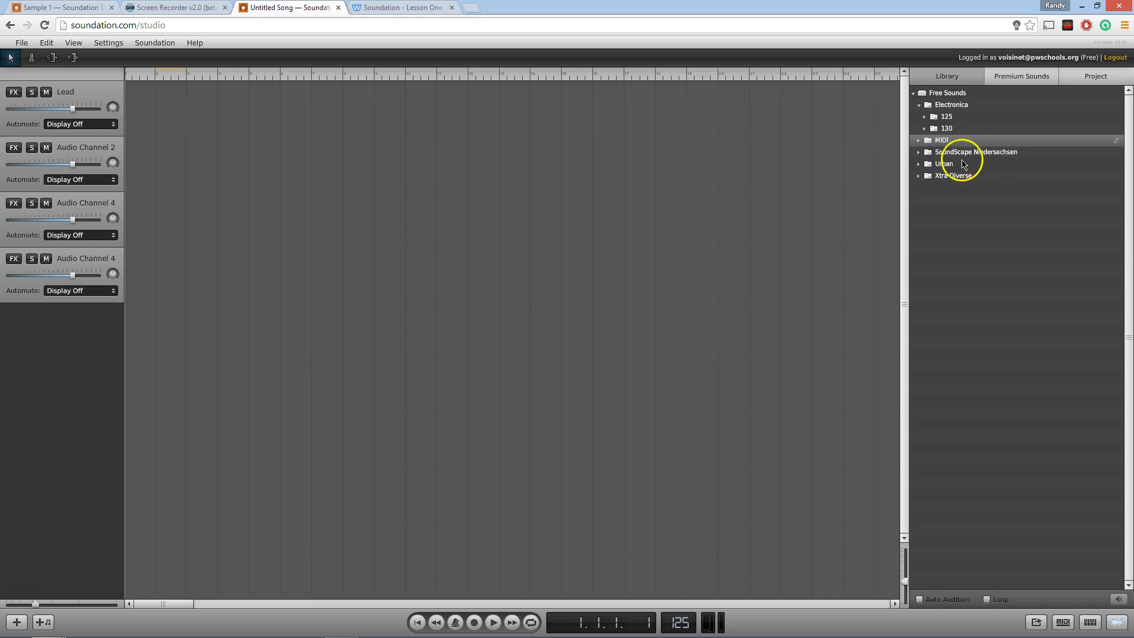